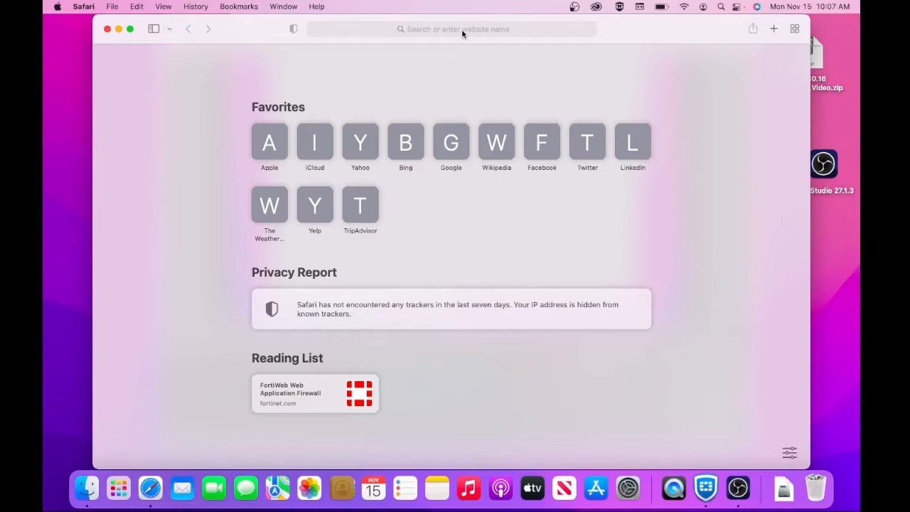
Step: Load hub.acadiau.ca in Safari
click(462, 29)
text(hub.acadiau.ca)
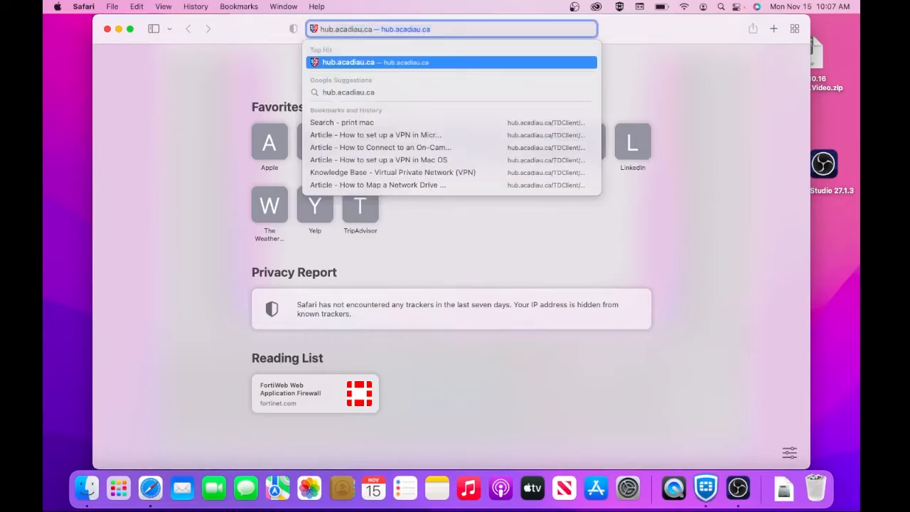
key(Return)
Step: Search the client portal for "printer driver"
click(608, 64)
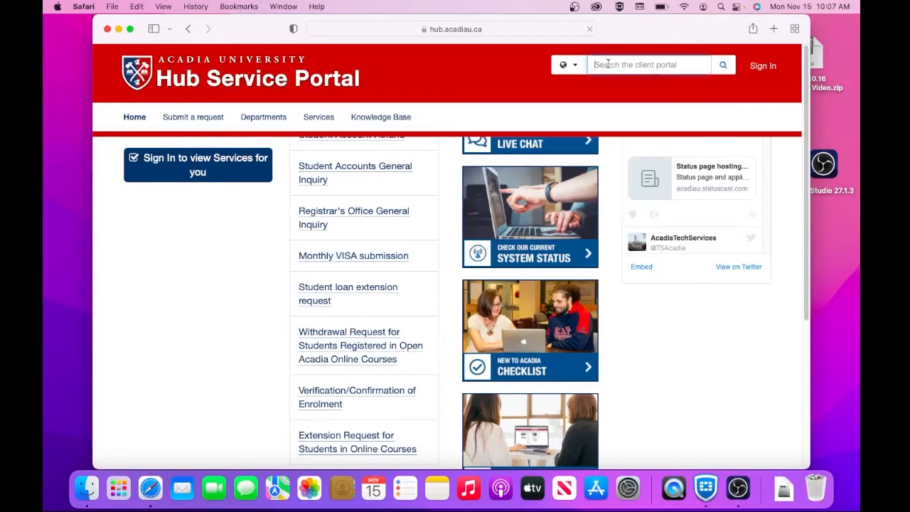
text(printer driver)
key(Return)
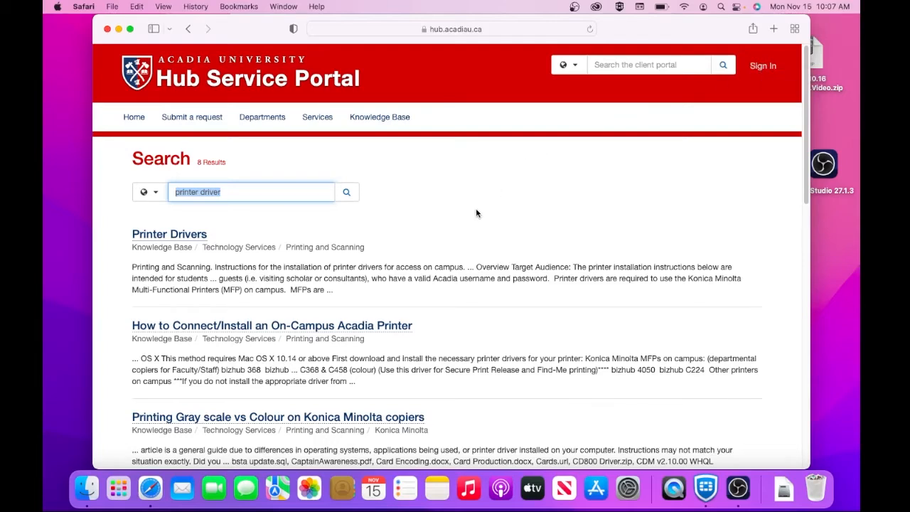
Step: Open the Printer Drivers article and download the Bizhub C368 & C458 (colour) Mac driver
click(152, 236)
scroll(355, 275, down, 3)
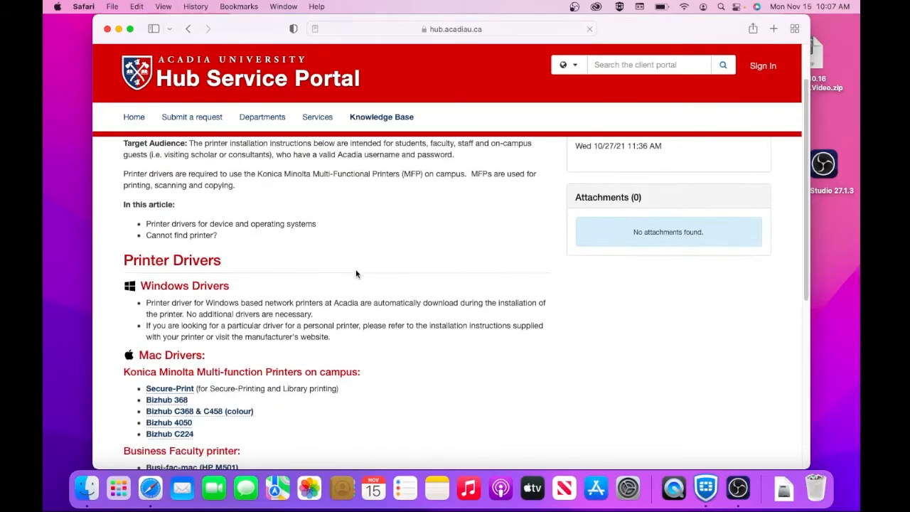
scroll(357, 274, up, 3)
scroll(357, 274, down, 4)
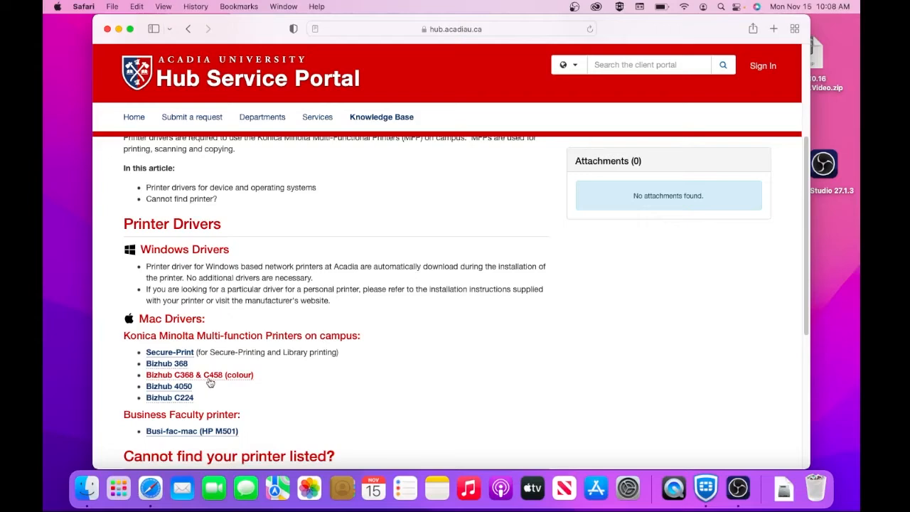
click(231, 382)
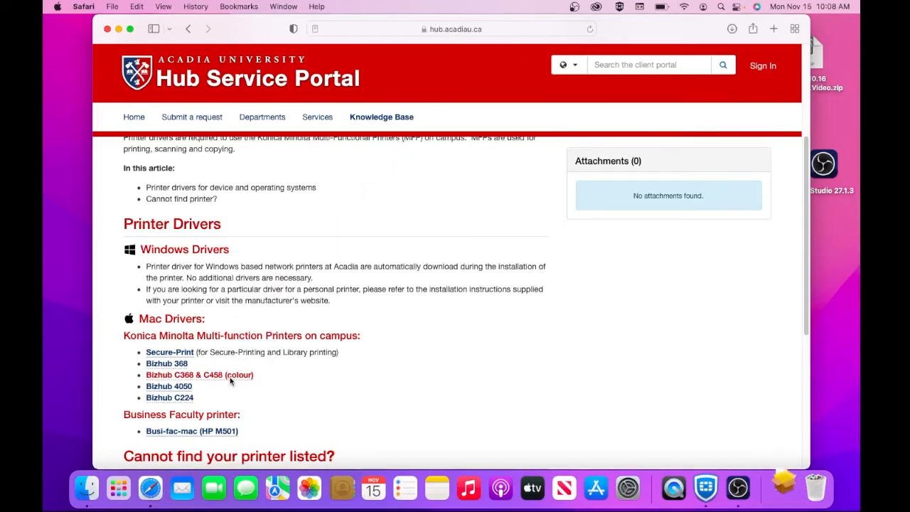
click(782, 488)
Step: Open bizhub_C368_C468.pkg, accept the licence, and start the standard install on Macintosh HD
click(786, 448)
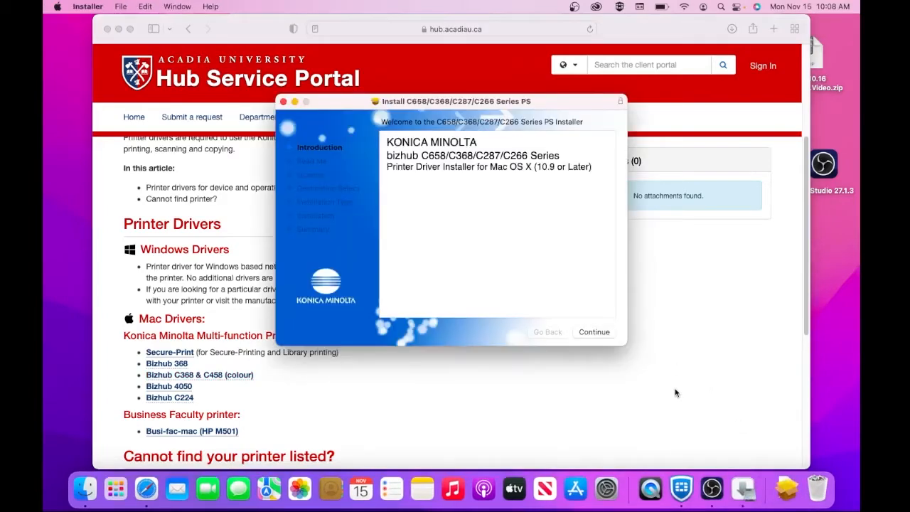
click(594, 332)
click(594, 332)
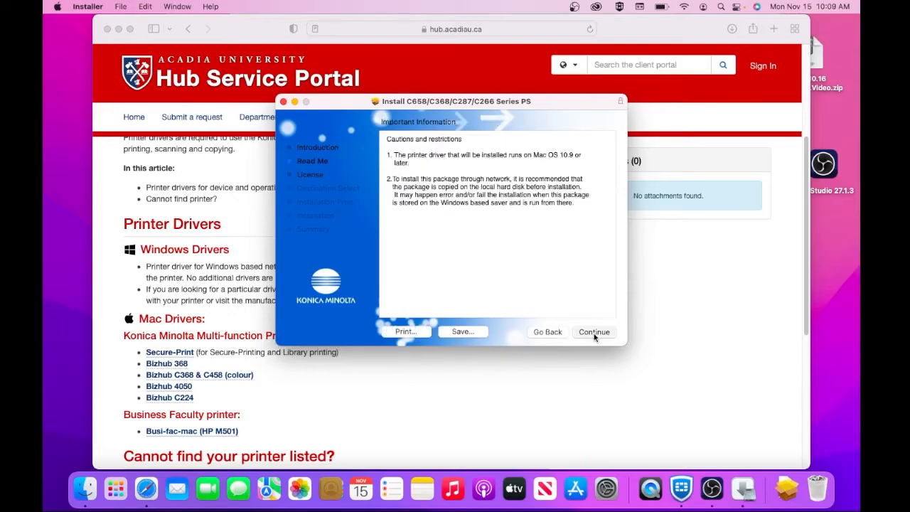
click(594, 333)
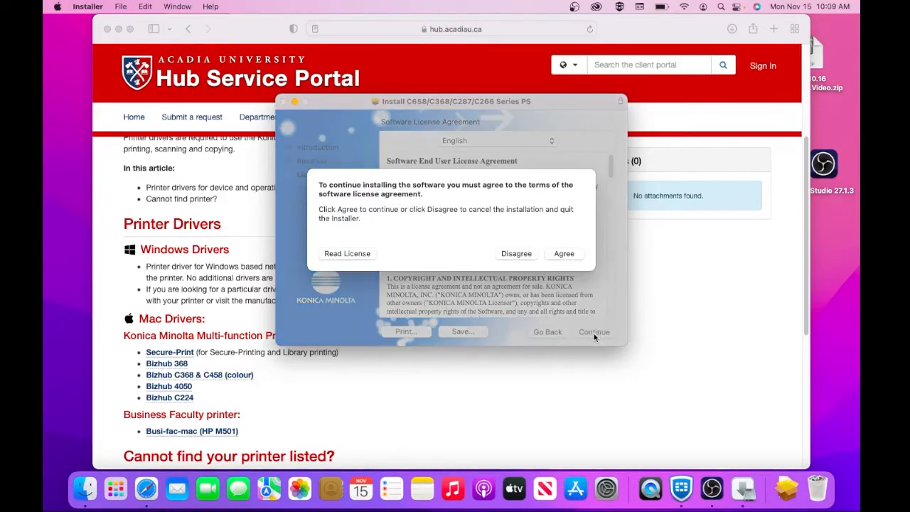
click(565, 254)
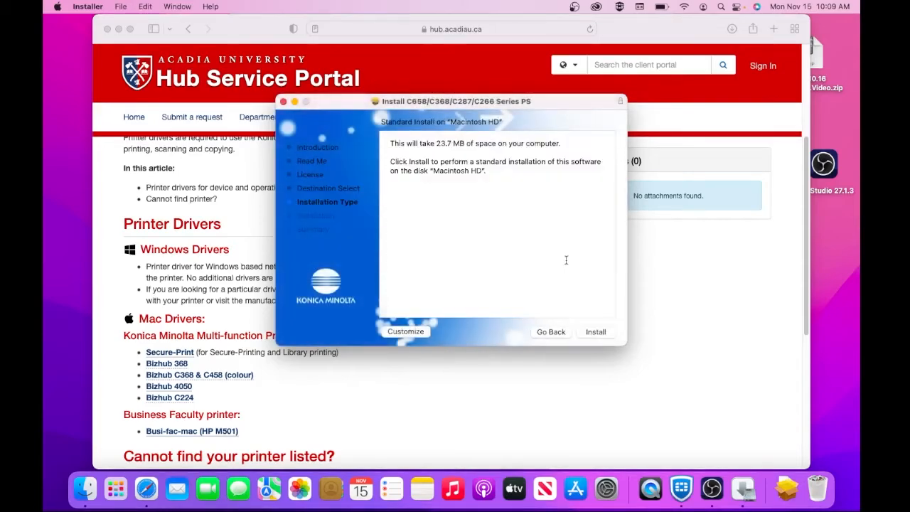
click(596, 335)
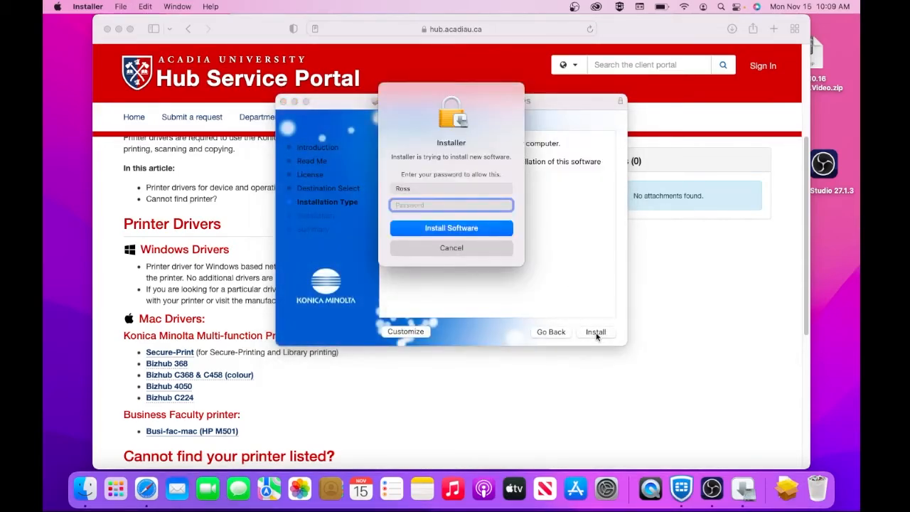
Step: Authorize the install with the admin password, then move the installer package to the Trash
text(••••)
click(470, 228)
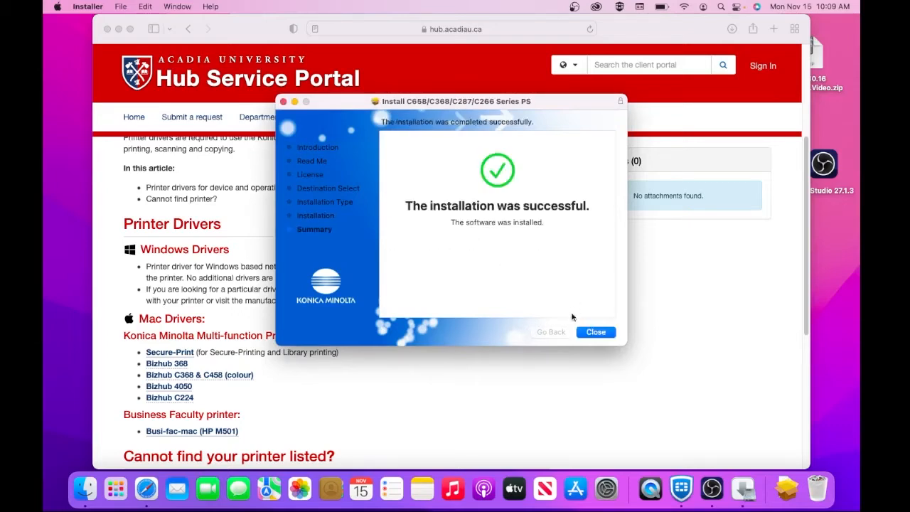
click(591, 334)
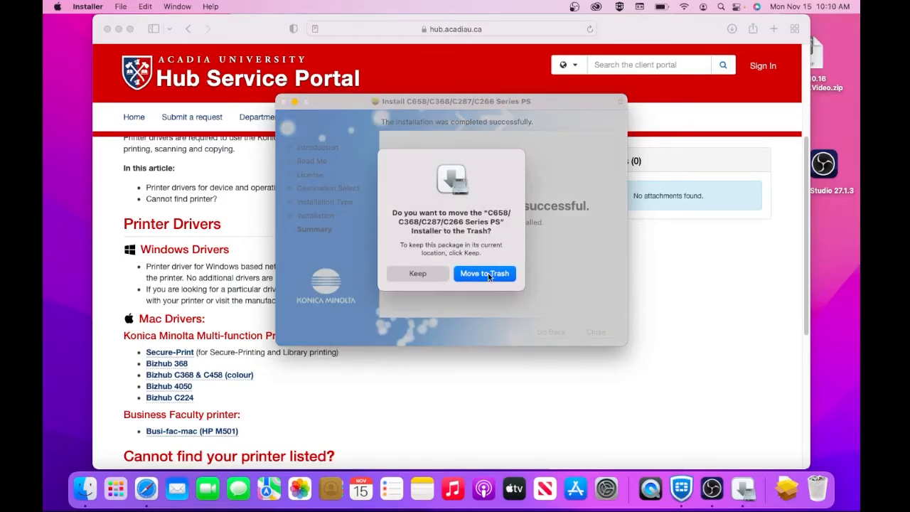
click(488, 274)
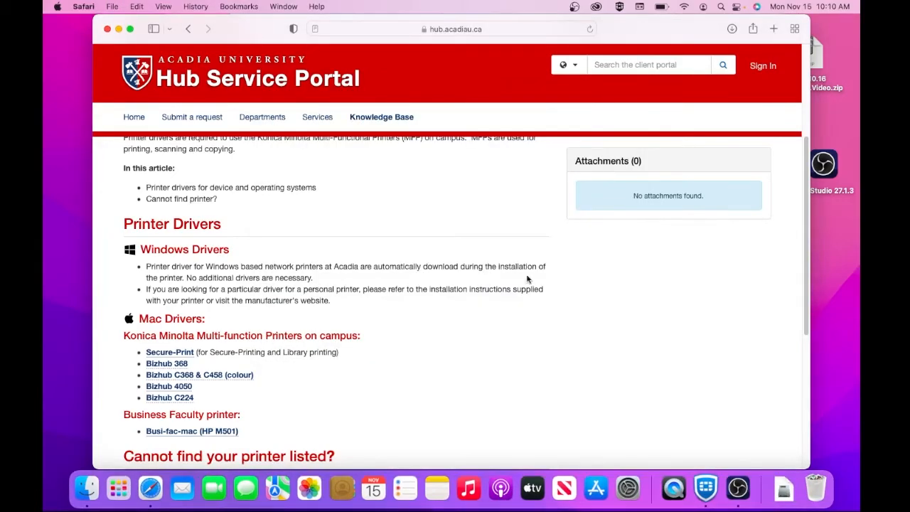
Step: Open Printers & Scanners in System Preferences and start adding a new printer
click(628, 488)
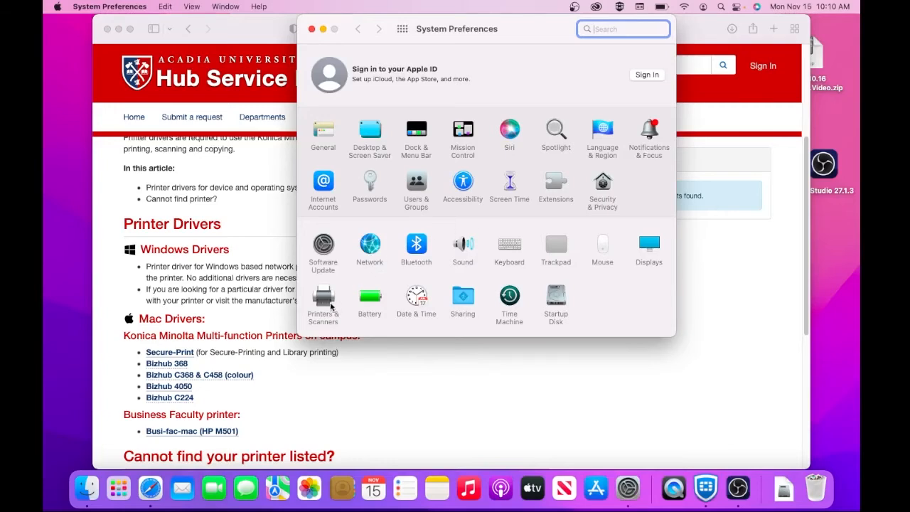
click(326, 299)
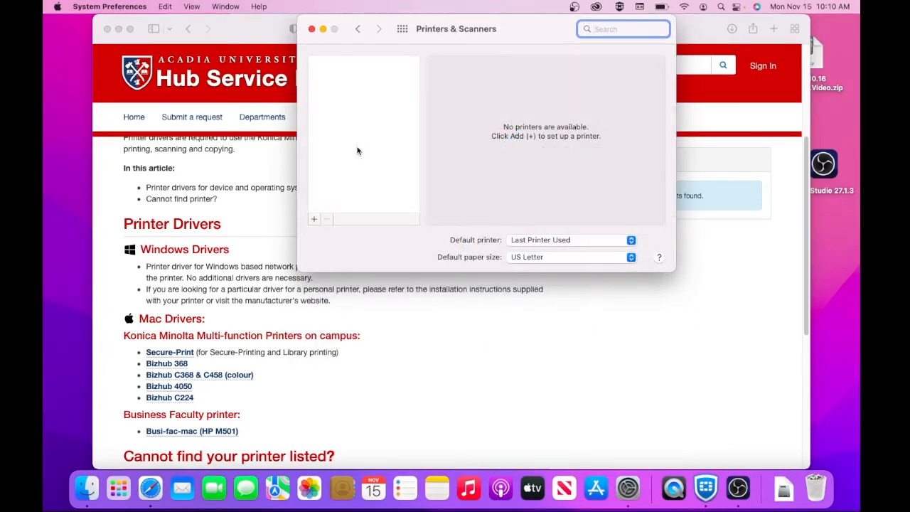
click(314, 219)
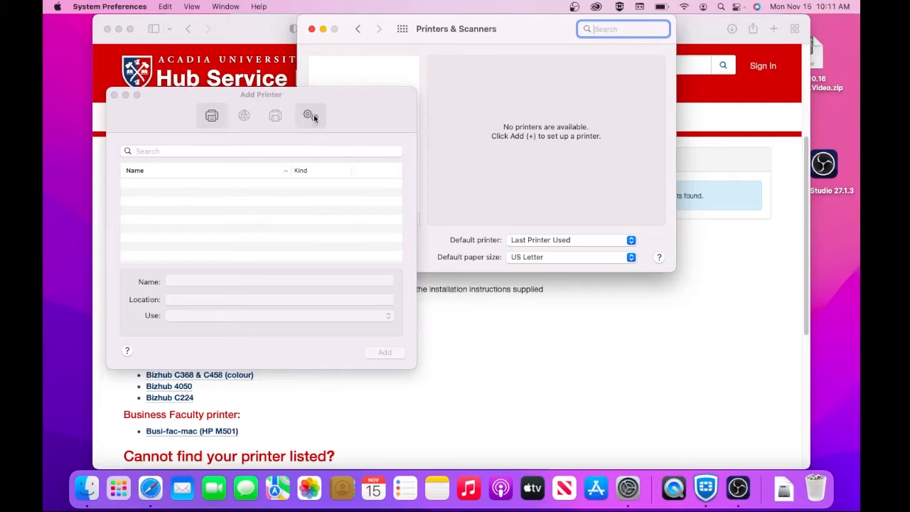
Step: Add the Advanced icon to the Add Printer toolbar through Customize Toolbar
right_click(340, 118)
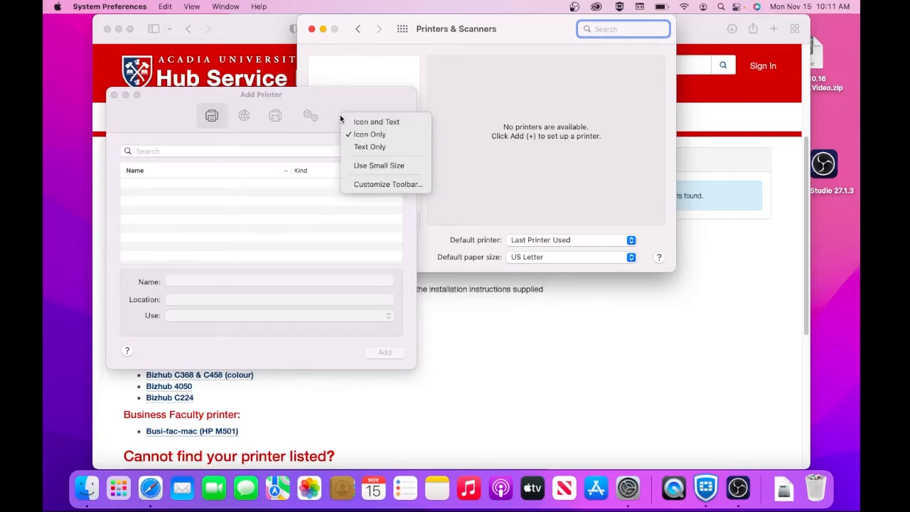
click(330, 119)
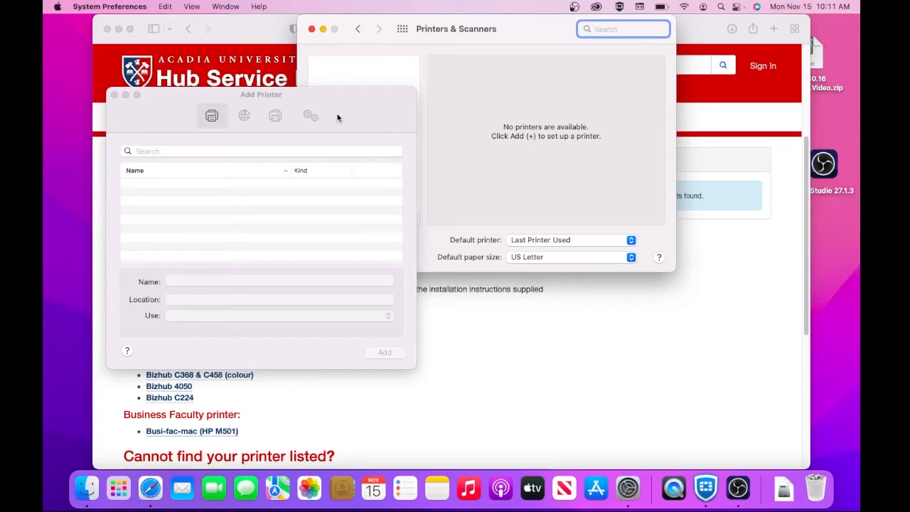
right_click(341, 118)
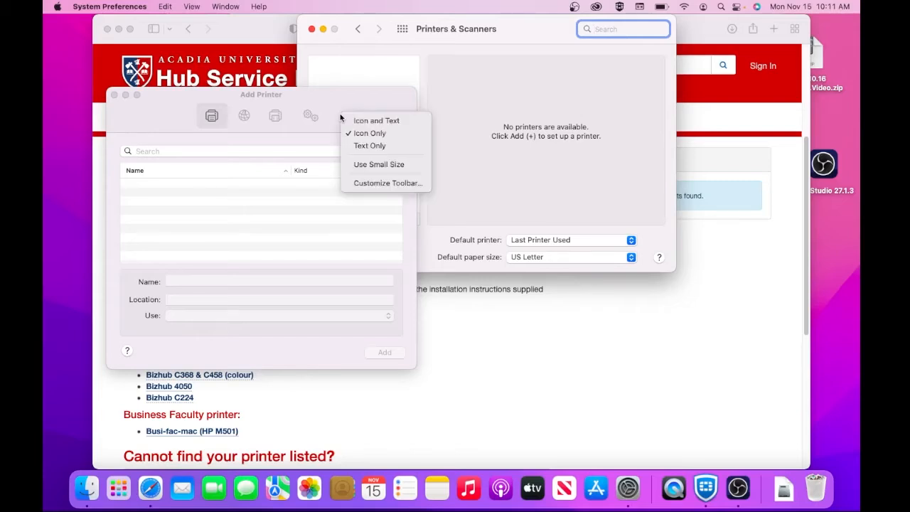
click(377, 184)
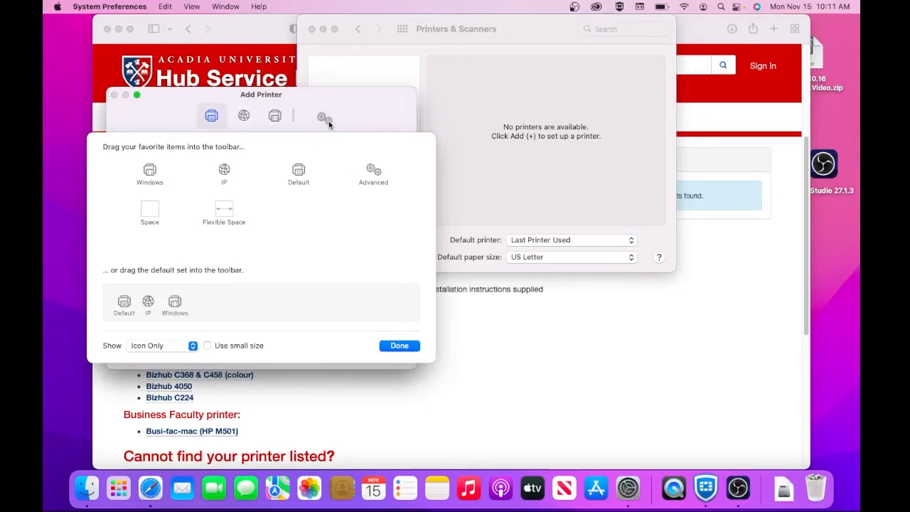
click(399, 345)
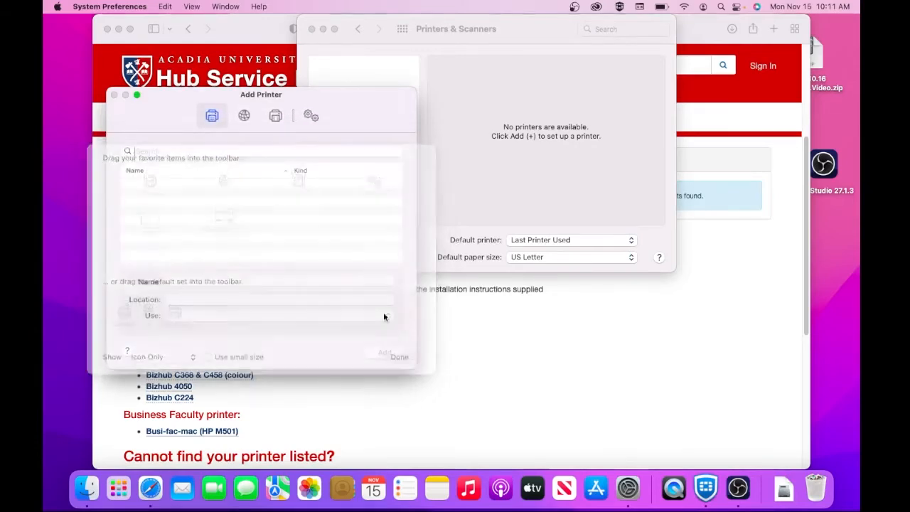
Step: Switch to Advanced setup and set the Type to Windows printer via spoolss
click(306, 116)
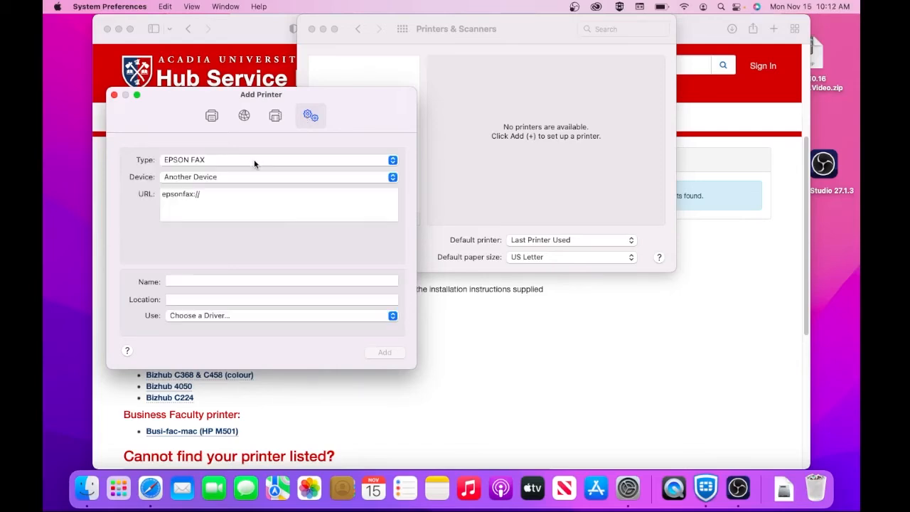
click(254, 159)
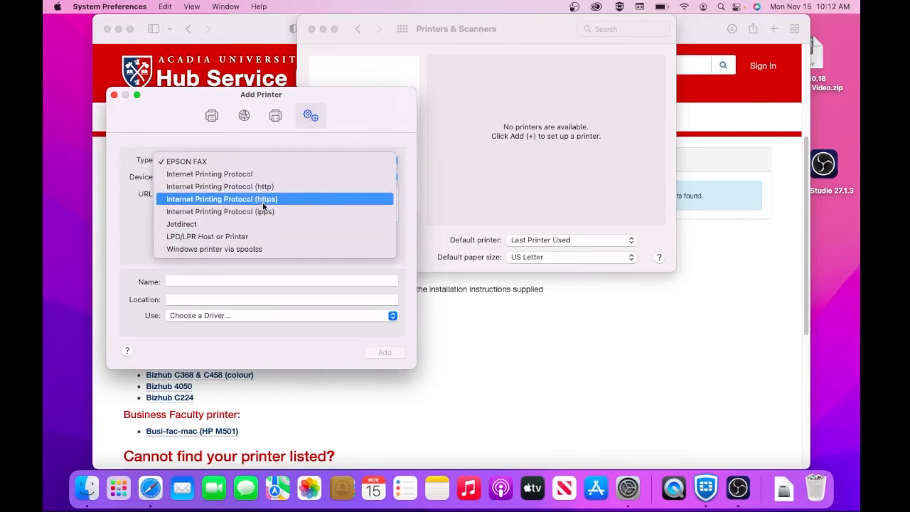
click(256, 249)
Step: Set the URL to smb://printers.acadiau.ca/secure-print and name the printer Secure-Print
click(202, 195)
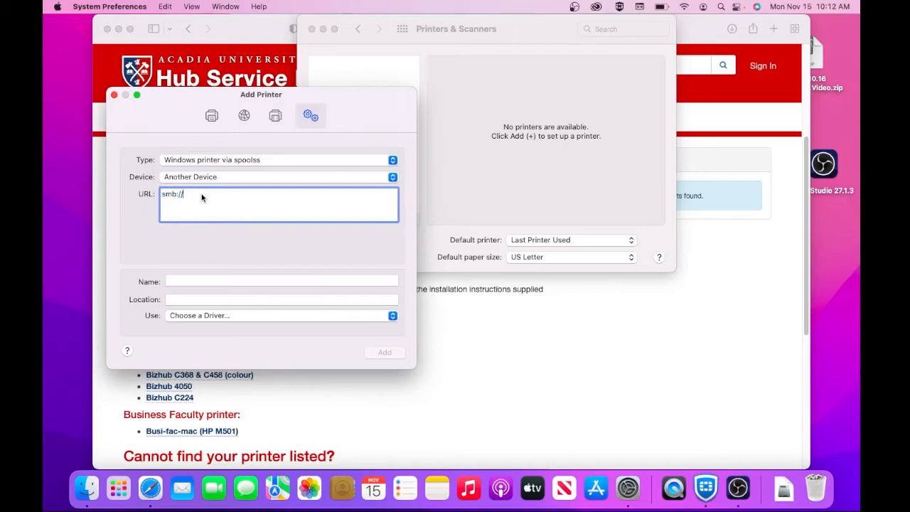
text(printers.acadiau.ca/s)
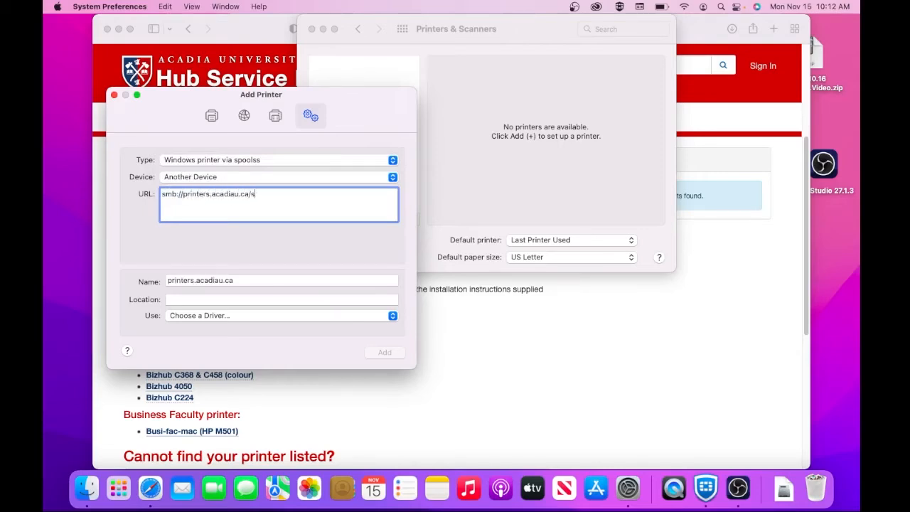
text(ecure-print)
key(Tab)
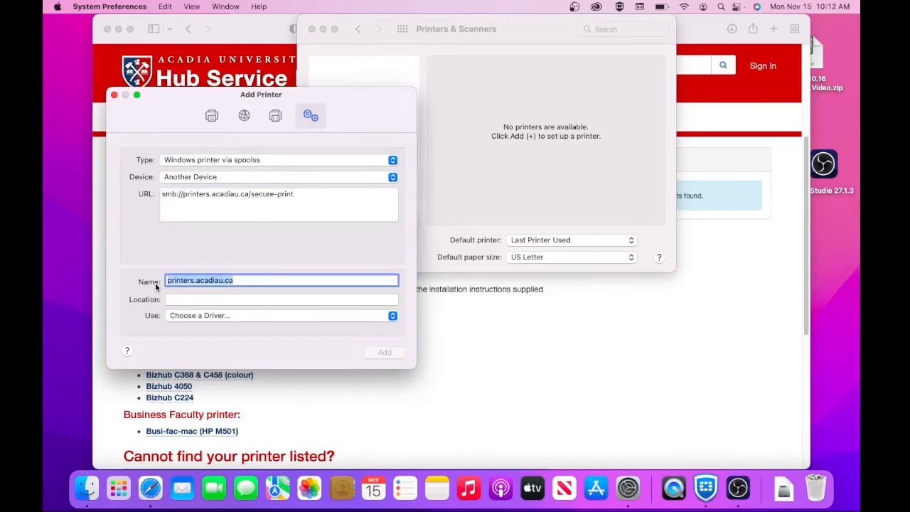
text(Secure)
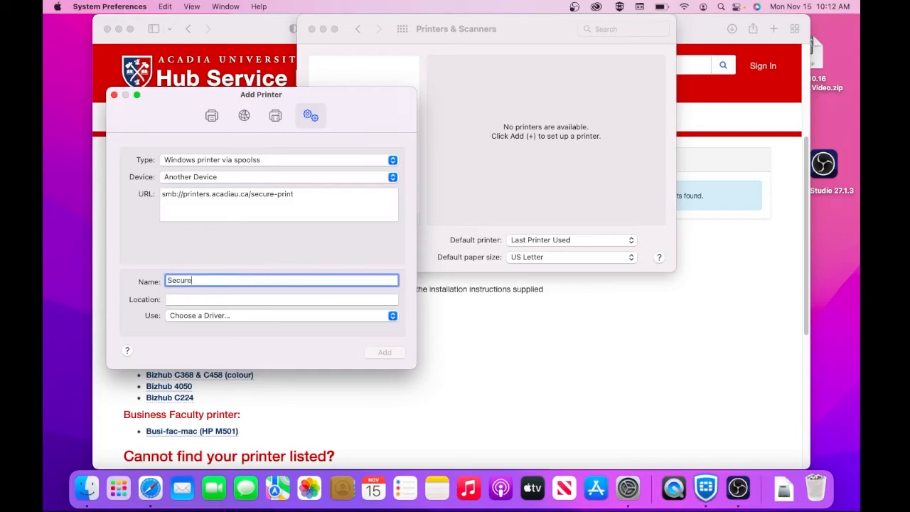
text(-Print)
click(208, 317)
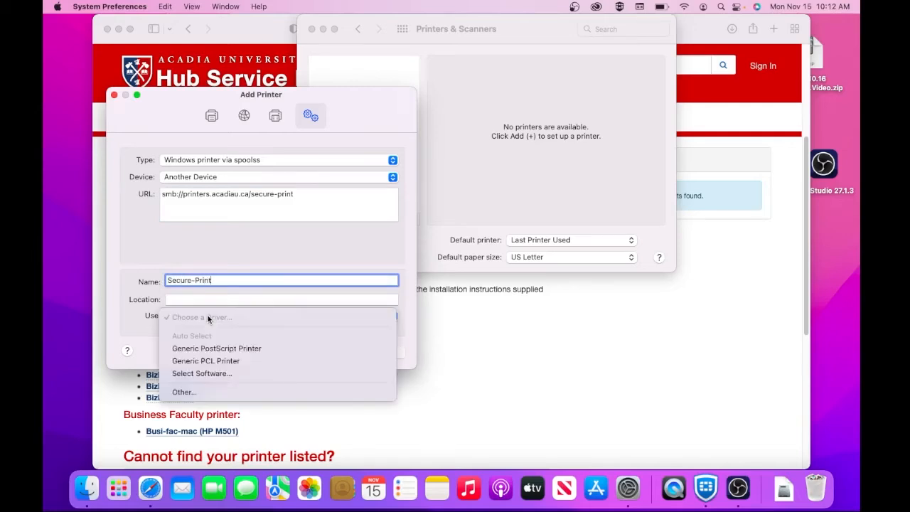
Step: Choose the KONICA MINOLTA C458 PS driver for Secure-Print and add the printer
click(218, 374)
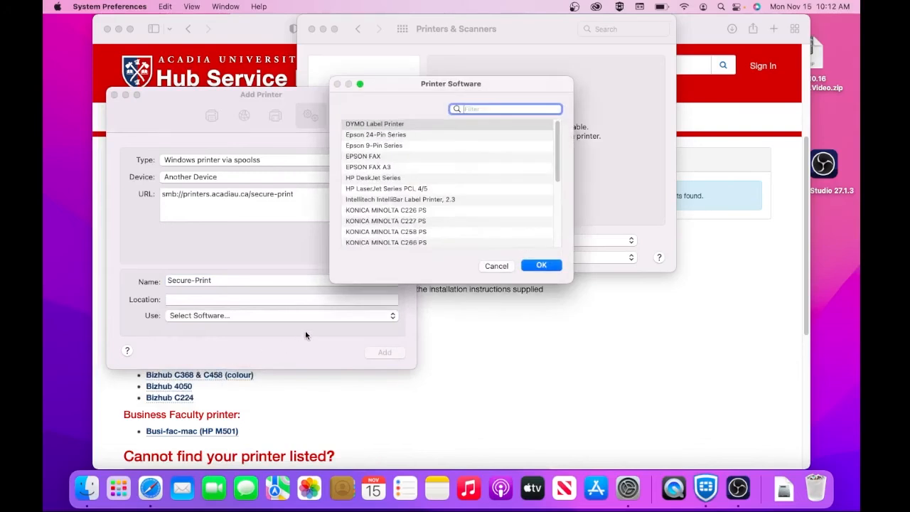
text(konica minolta)
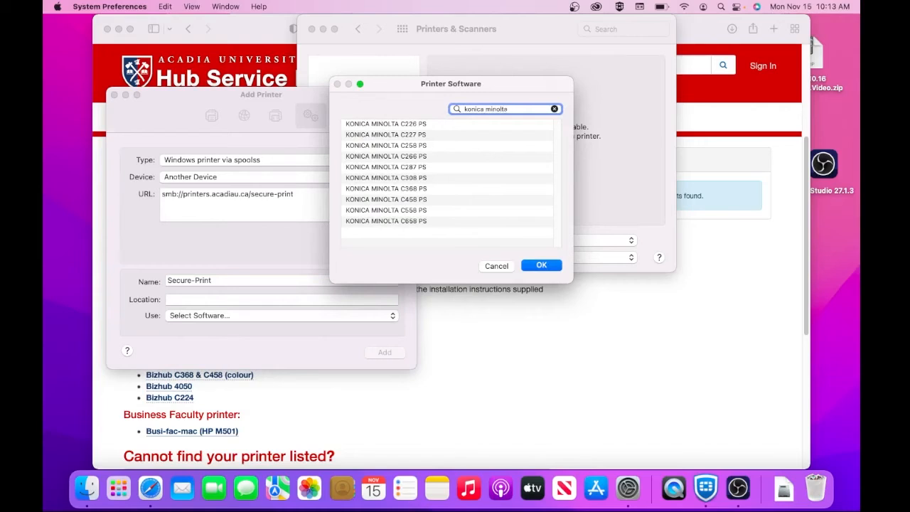
click(411, 201)
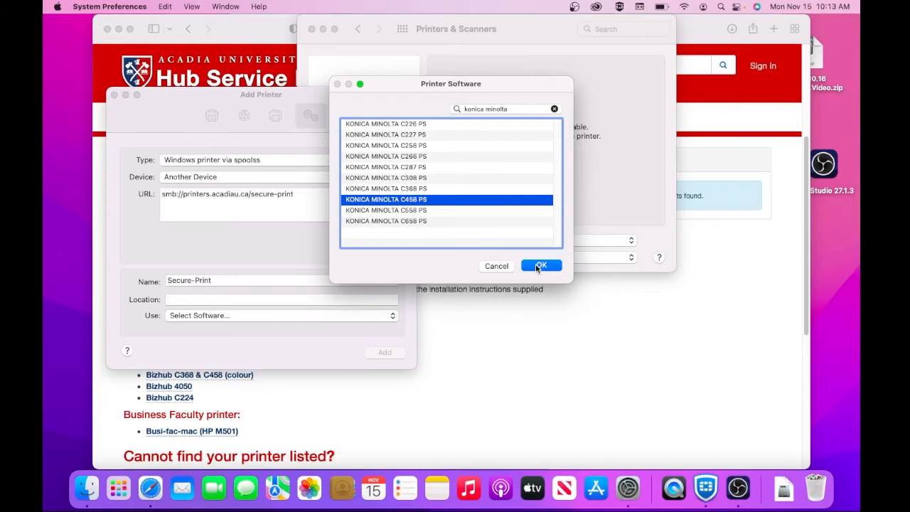
click(541, 266)
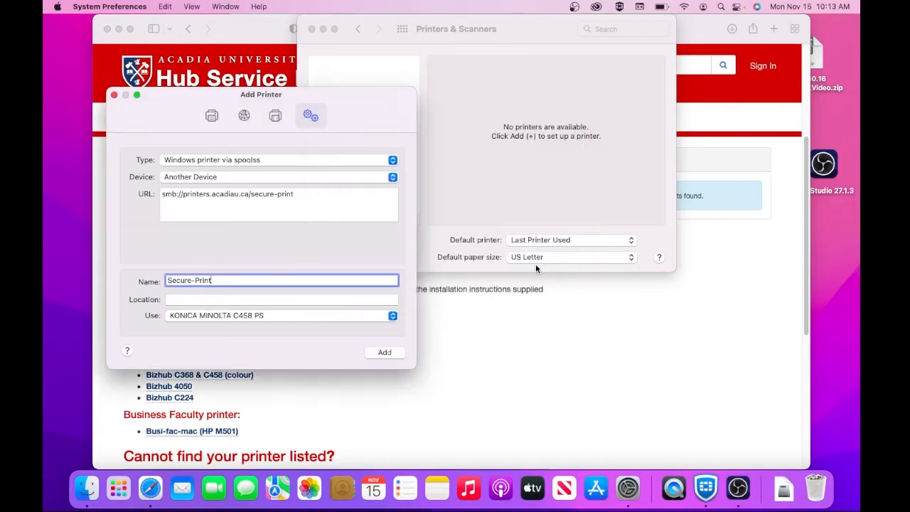
click(385, 354)
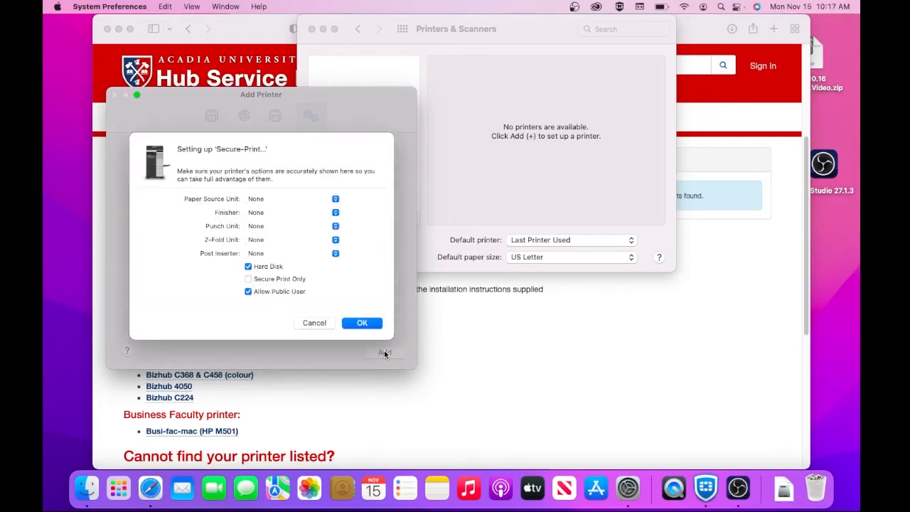
Step: Leave the Finisher at None and confirm the printer's installed options
click(336, 214)
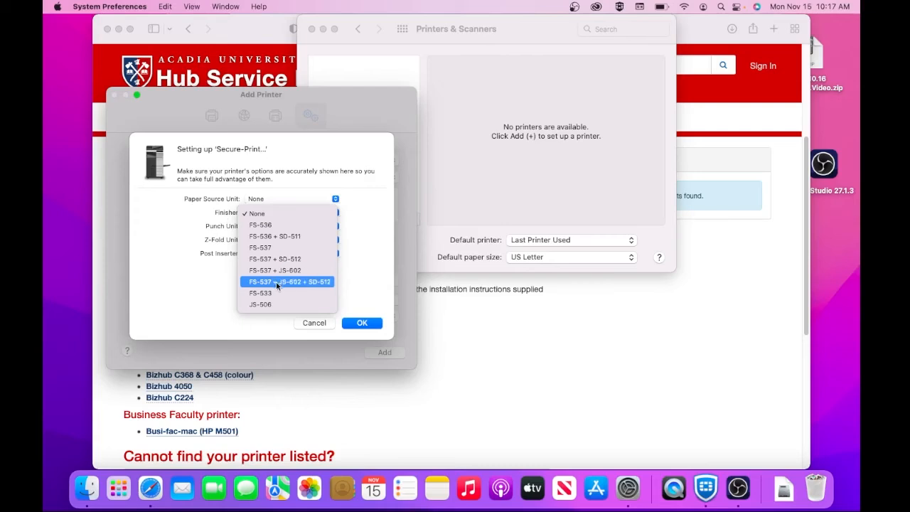
click(293, 214)
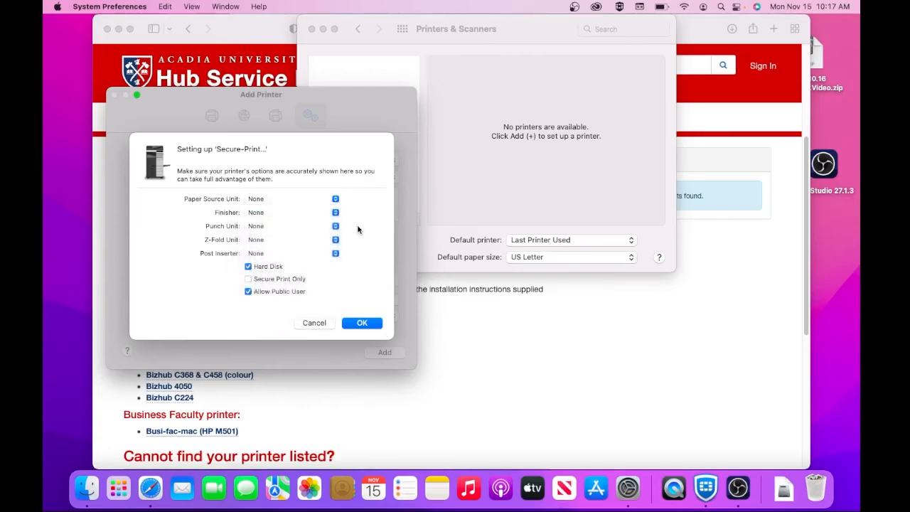
click(364, 324)
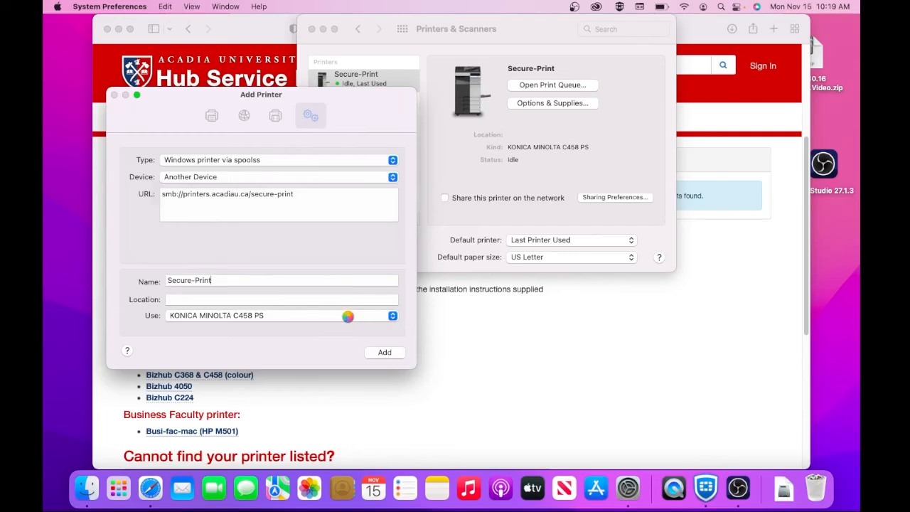
Step: Close Printers & Scanners, print the Safari page, and enter the campus domain username
click(312, 29)
key(super+p)
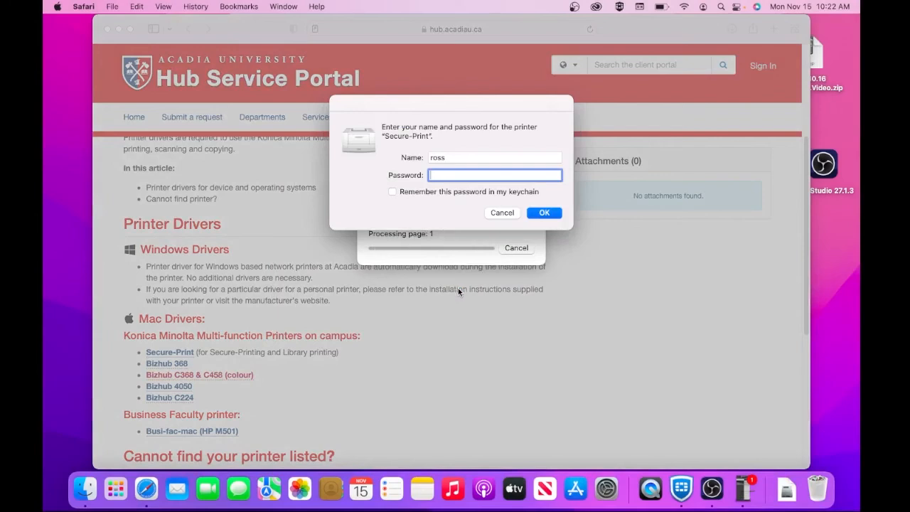
double_click(450, 158)
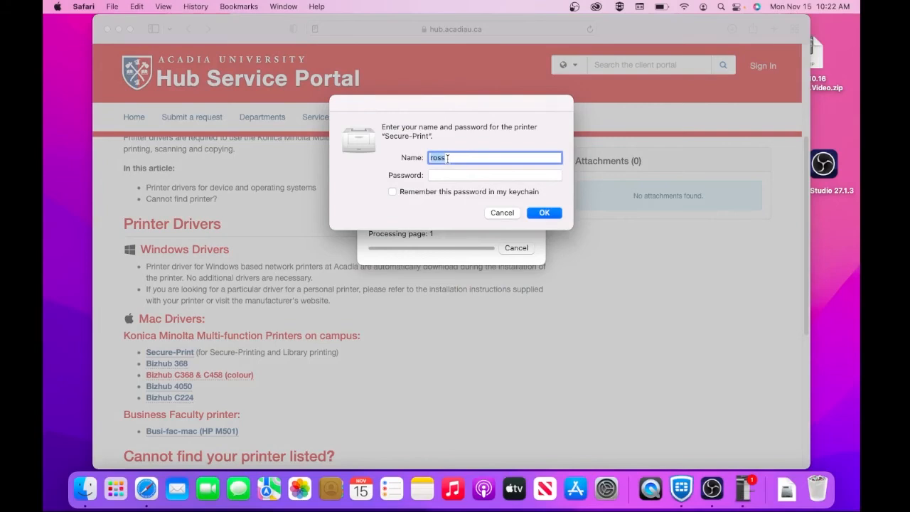
text(acadia\123456a)
Step: Enter the account password, remember it in the keychain, and submit the credentials
key(Tab)
text(••••••)
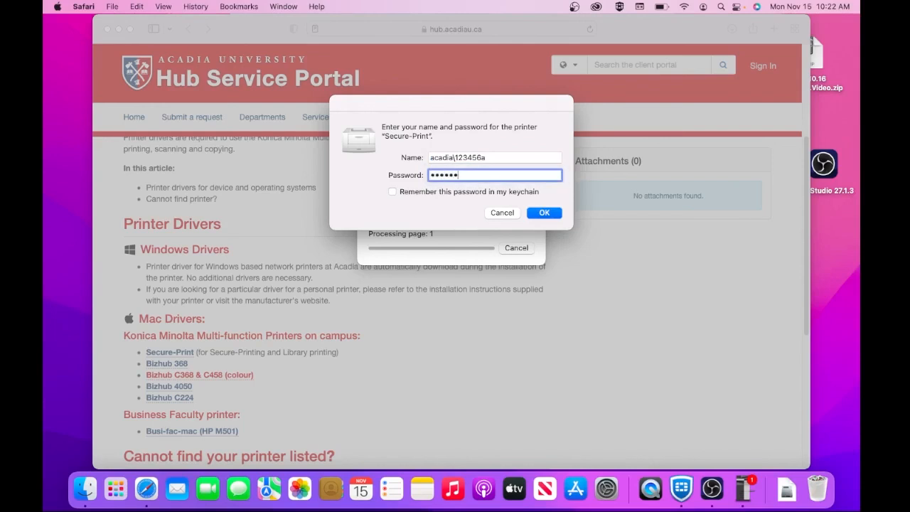
click(392, 192)
click(545, 213)
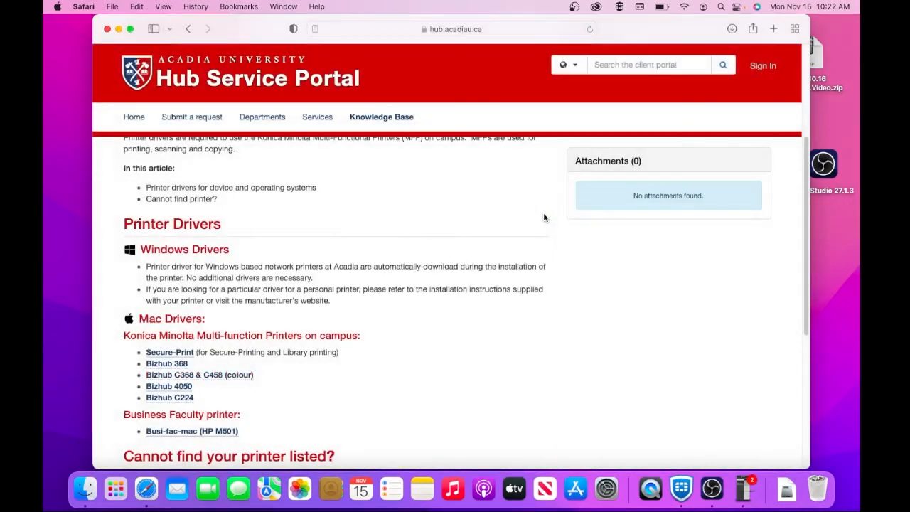